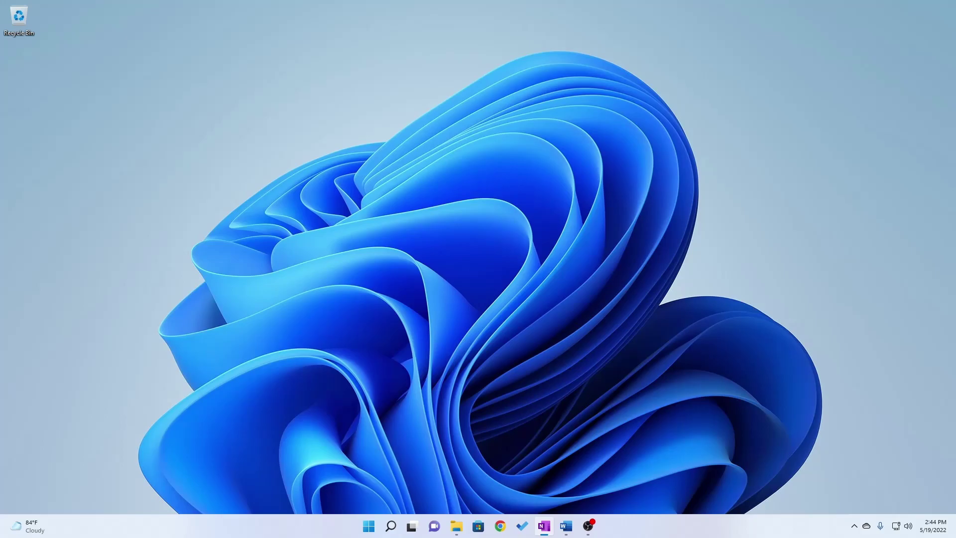
Bring the Word form window forward and show the File backstage Home page
left_click(566, 527)
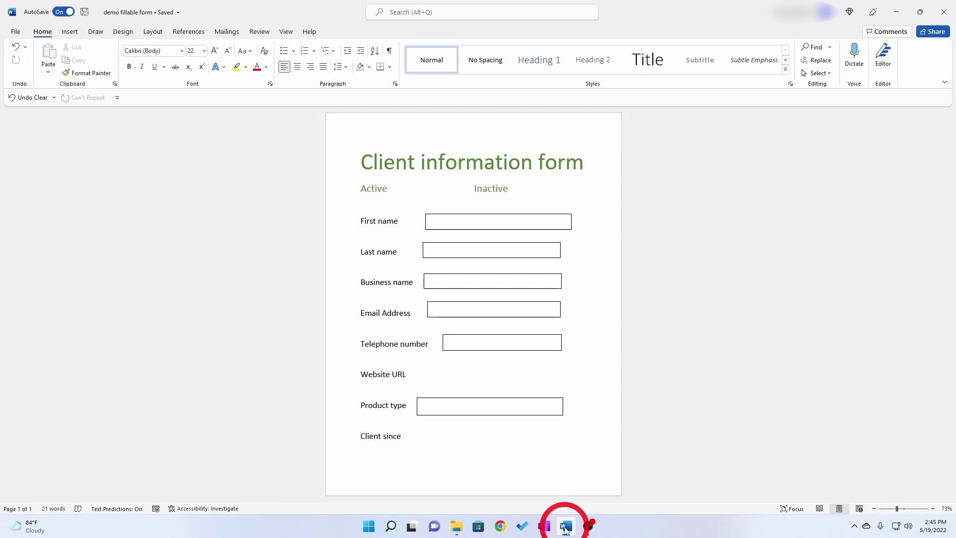
left_click(16, 32)
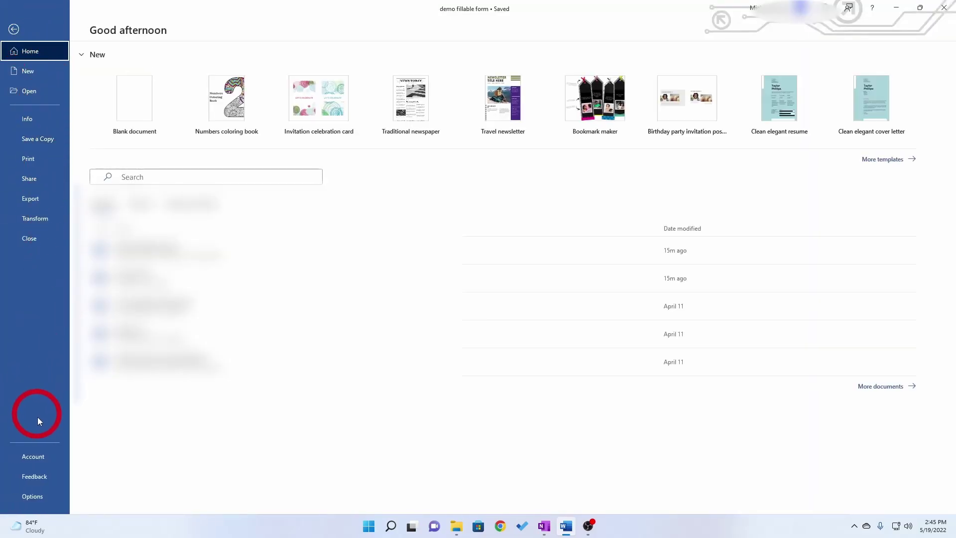
Tick Developer under Main Tabs on Word Options' Customize Ribbon page
left_click(31, 496)
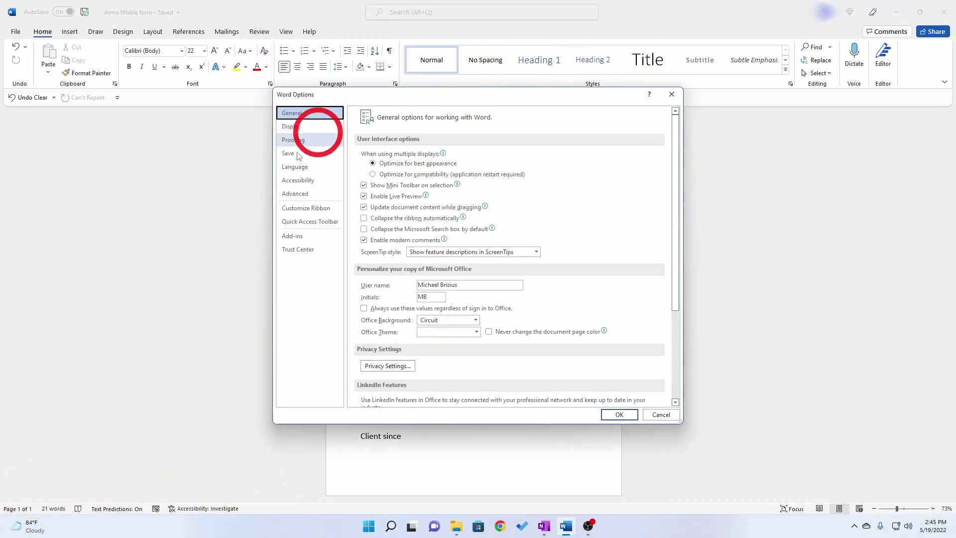
left_click(306, 209)
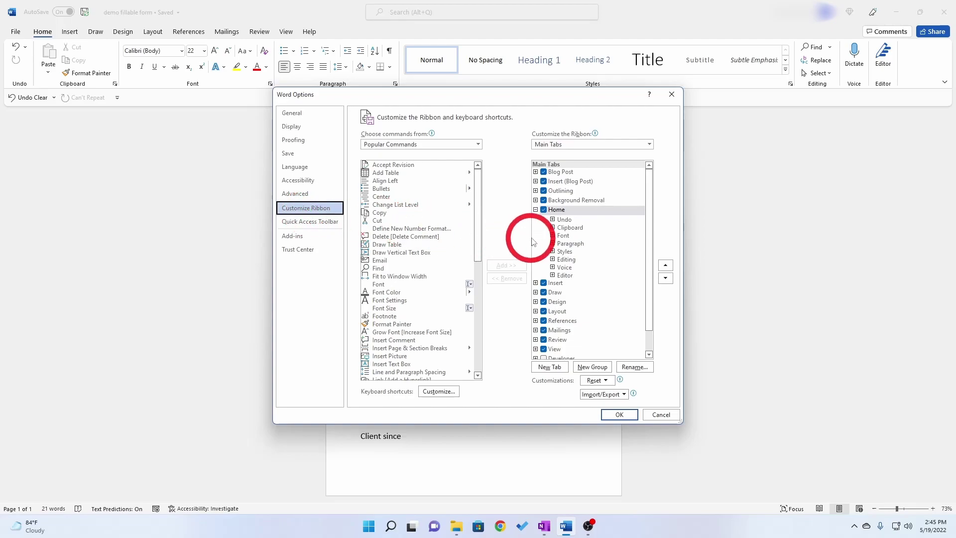
scroll(575, 219, "down", 1)
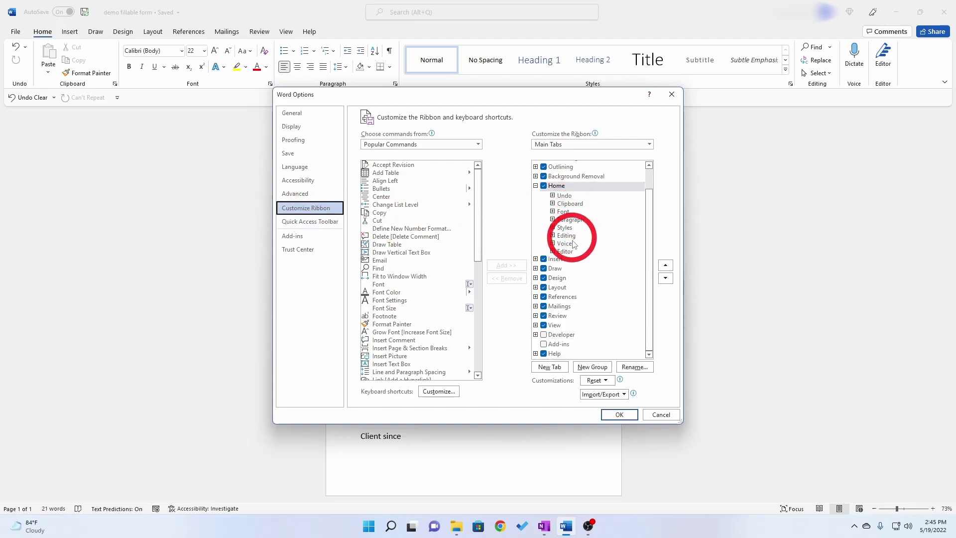
left_click(544, 334)
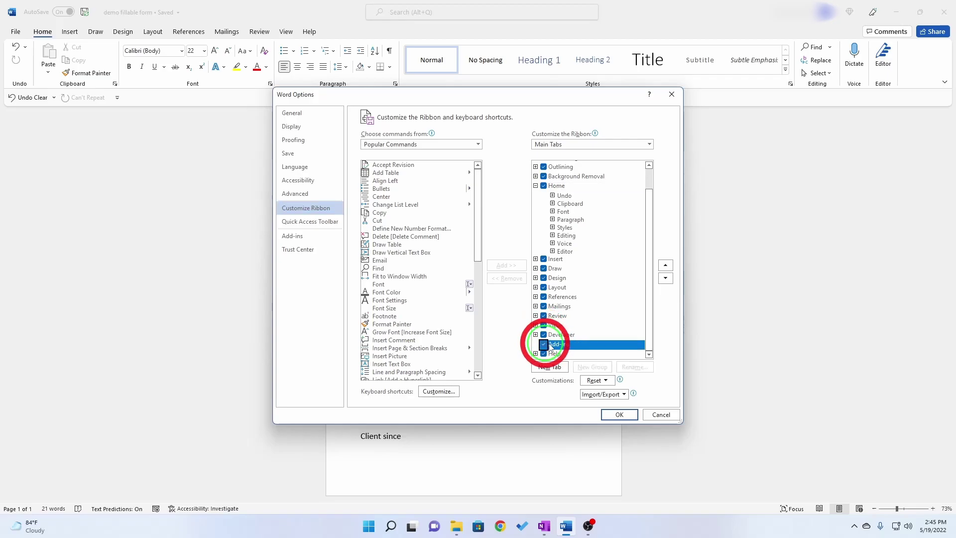
Confirm the Options change and switch to the new Developer ribbon tab
left_click(617, 415)
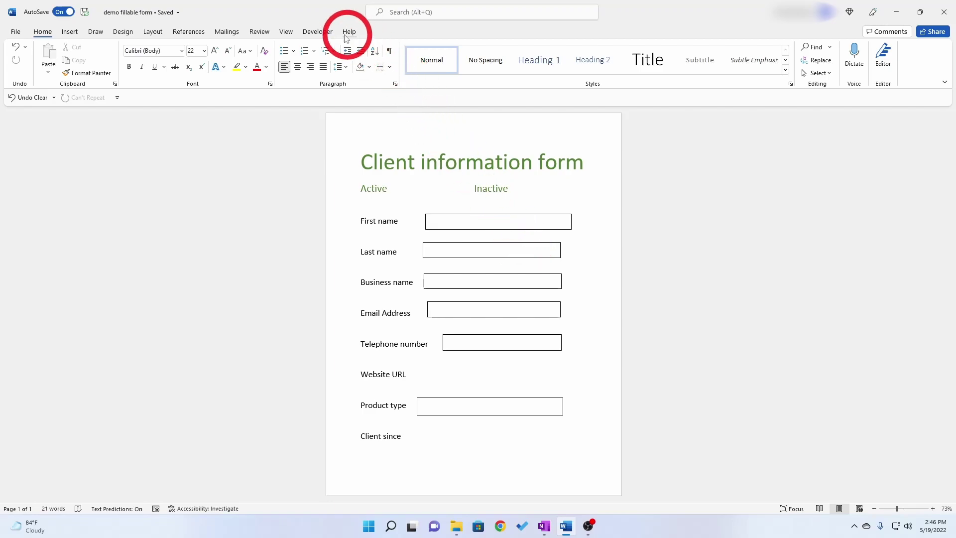
left_click(317, 33)
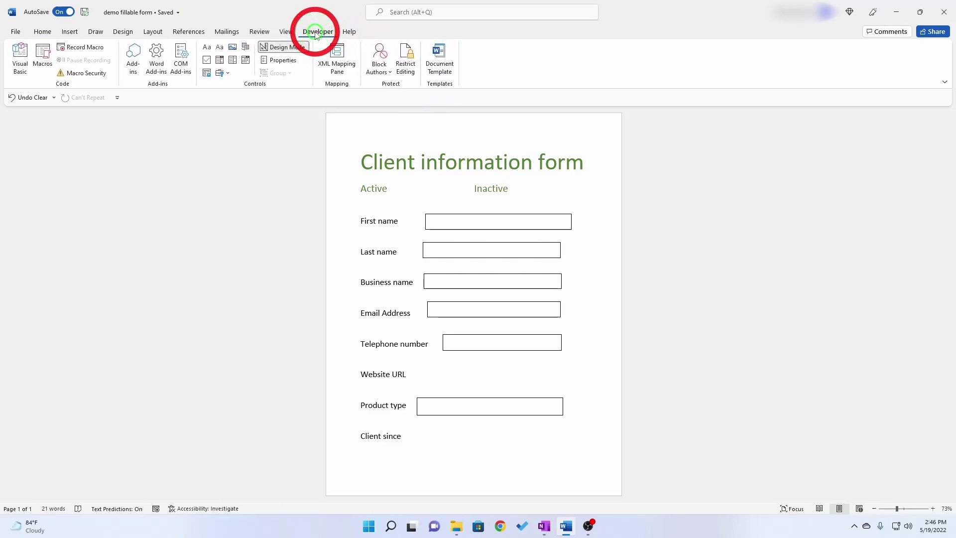
Turn on Design Mode and insert a check box content control after 'Active'
left_click(281, 50)
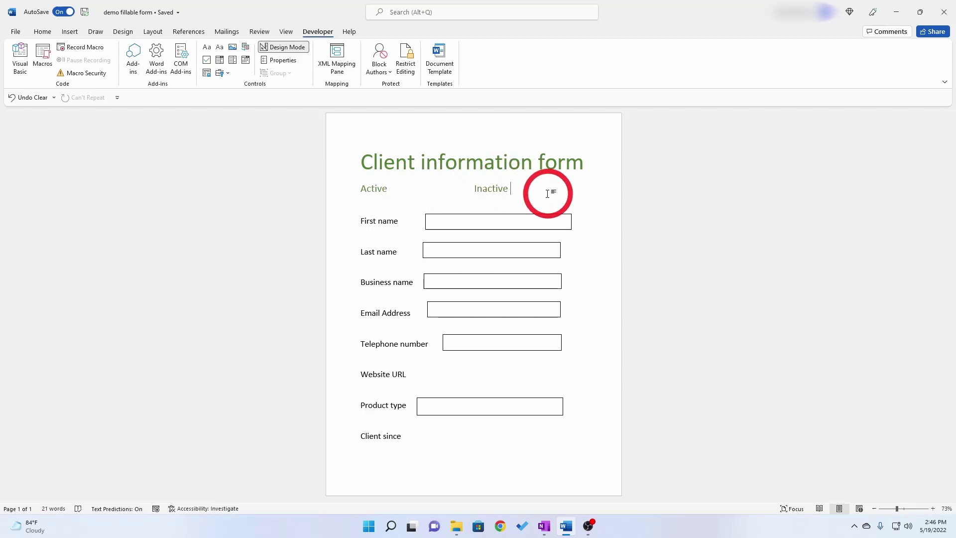
left_click(394, 188)
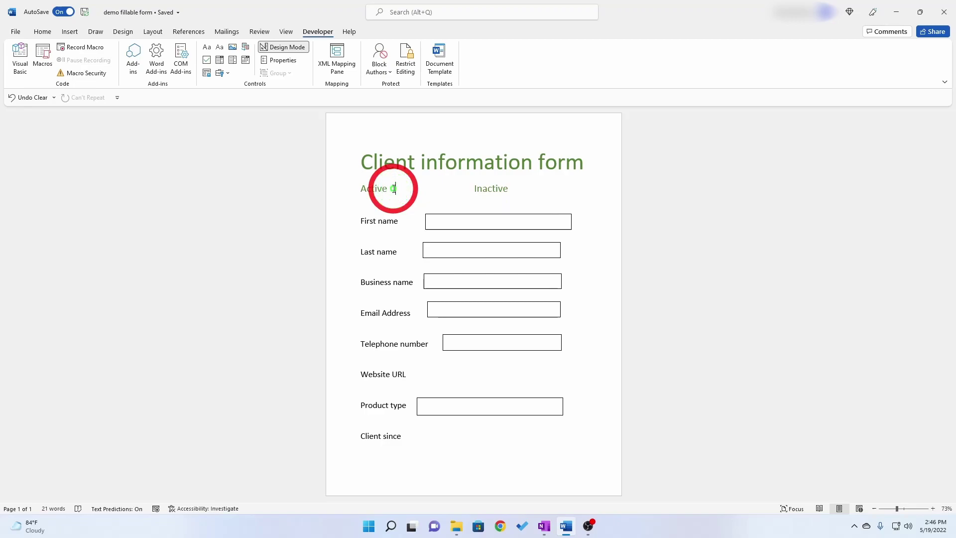
left_click(207, 60)
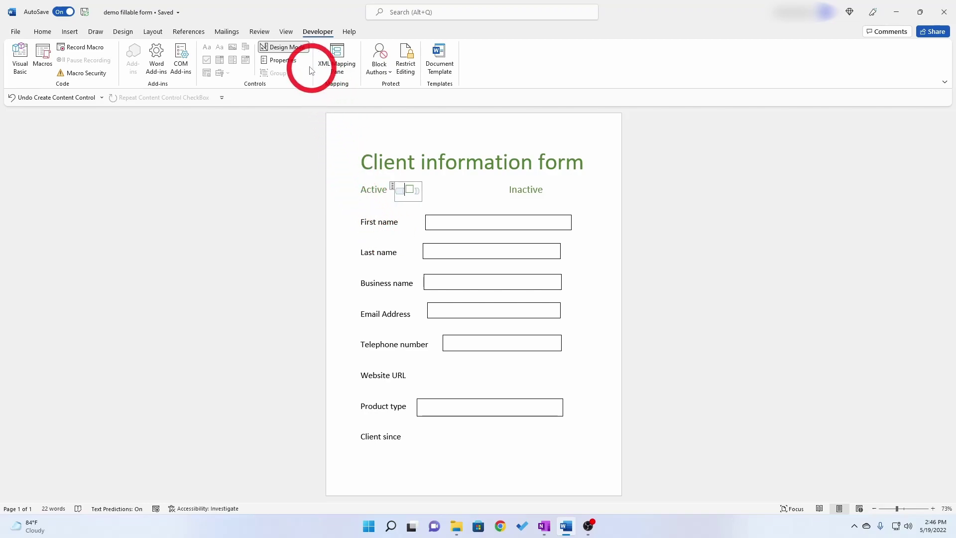
Set the Active checkbox's control color to green in its properties
left_click(283, 61)
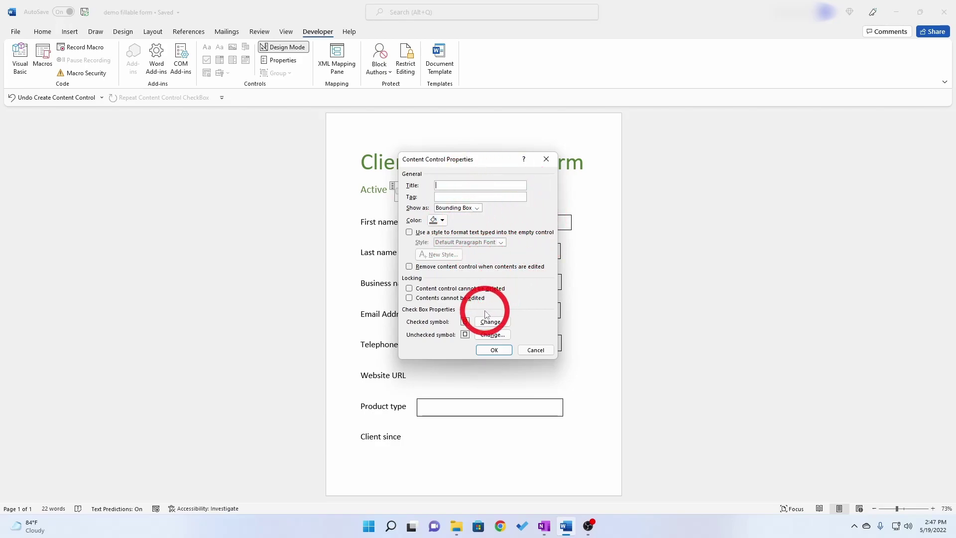
left_click_drag(483, 157, 538, 147)
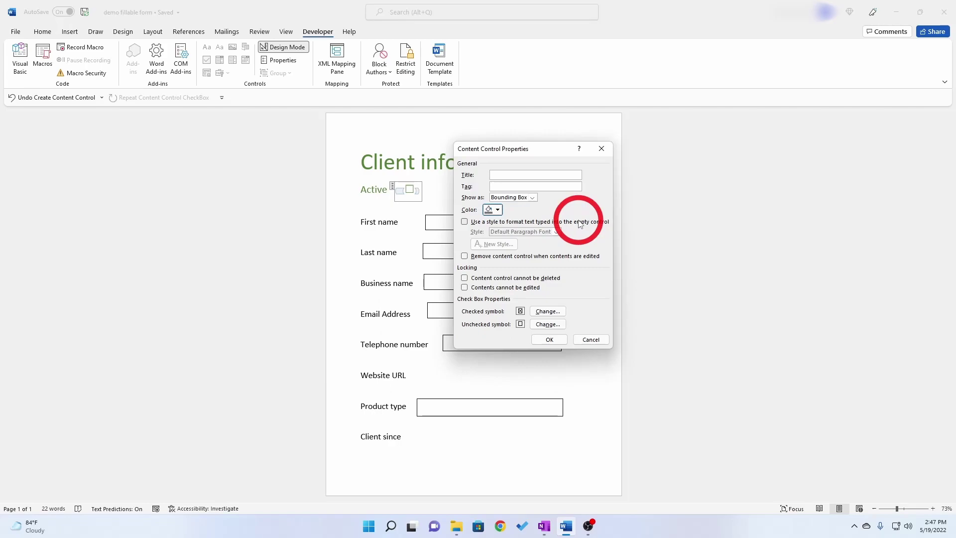
left_click(498, 209)
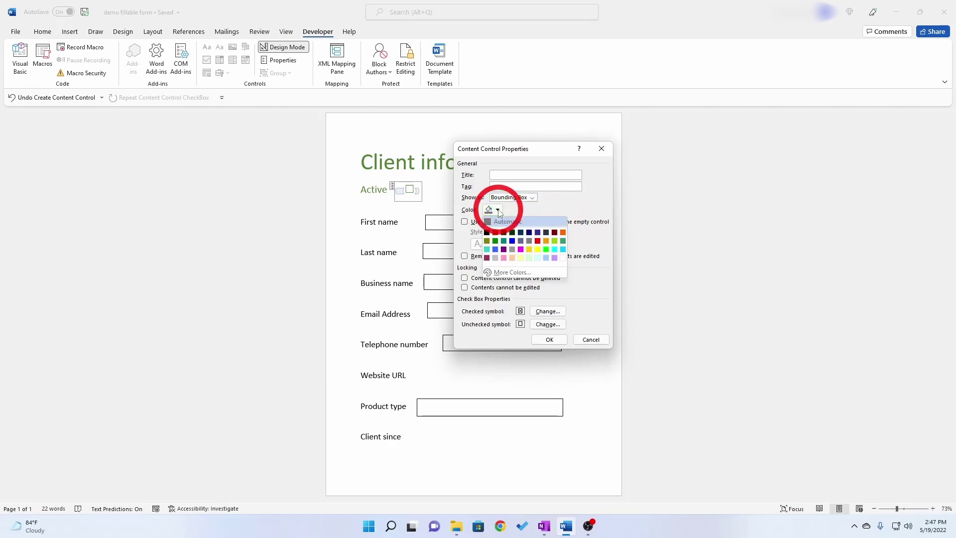
left_click(563, 241)
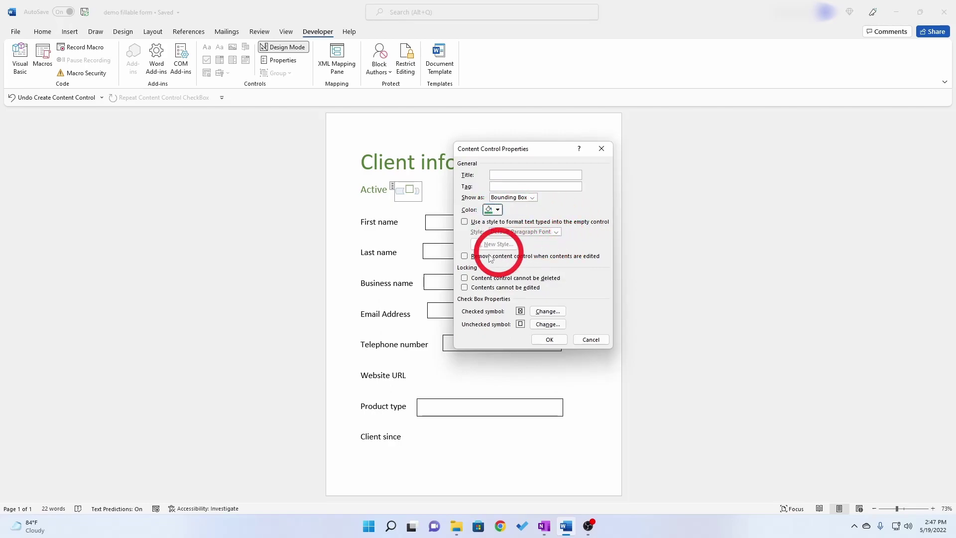
left_click(555, 341)
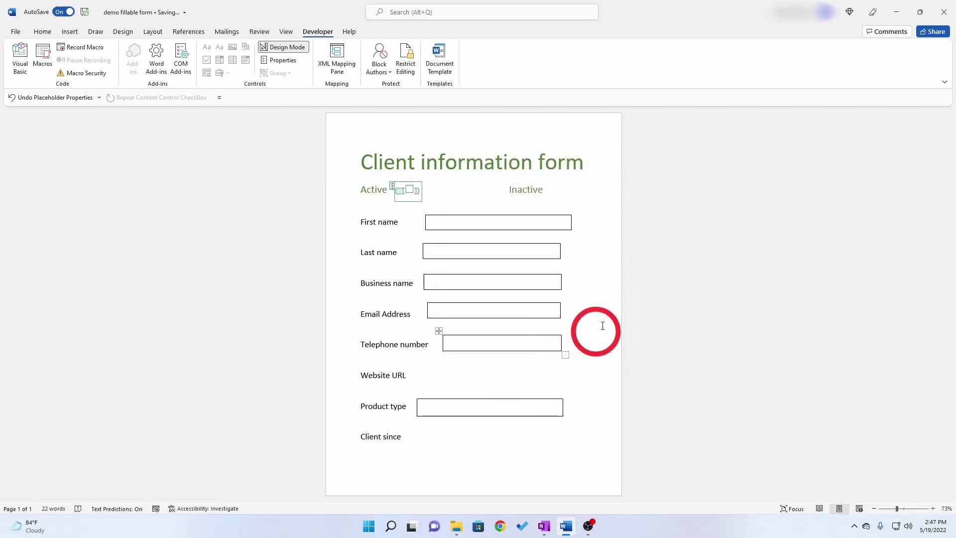
Insert a check box after 'Inactive' and set its control color to red
left_click(545, 191)
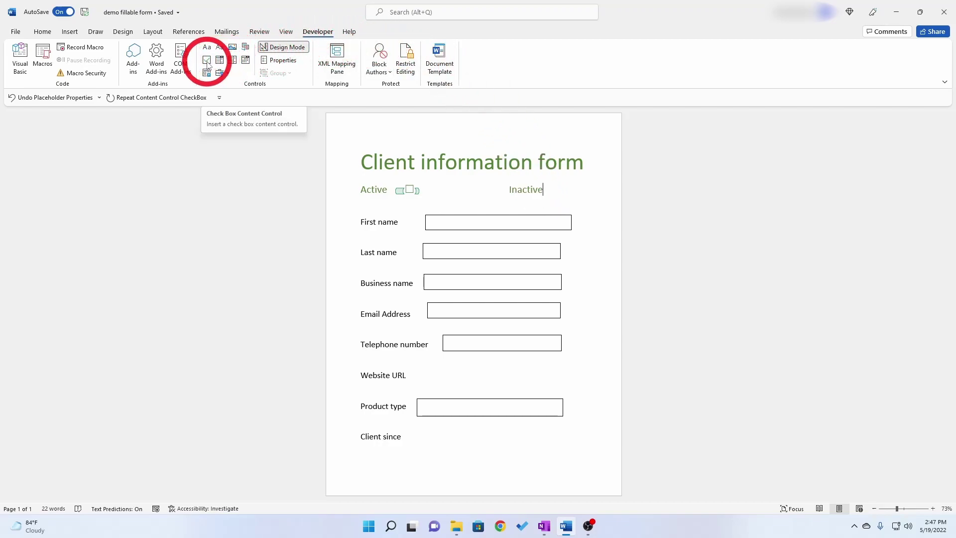
left_click(207, 62)
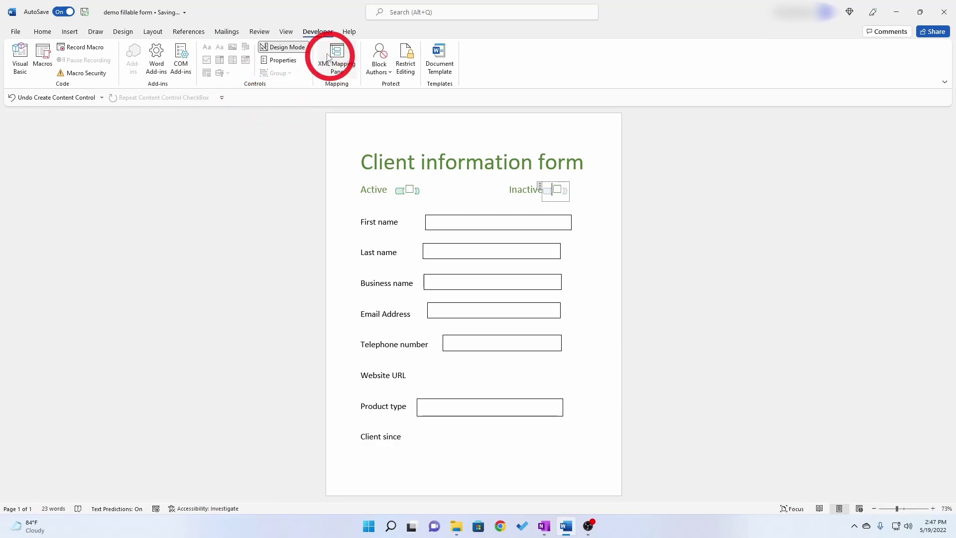
left_click(284, 60)
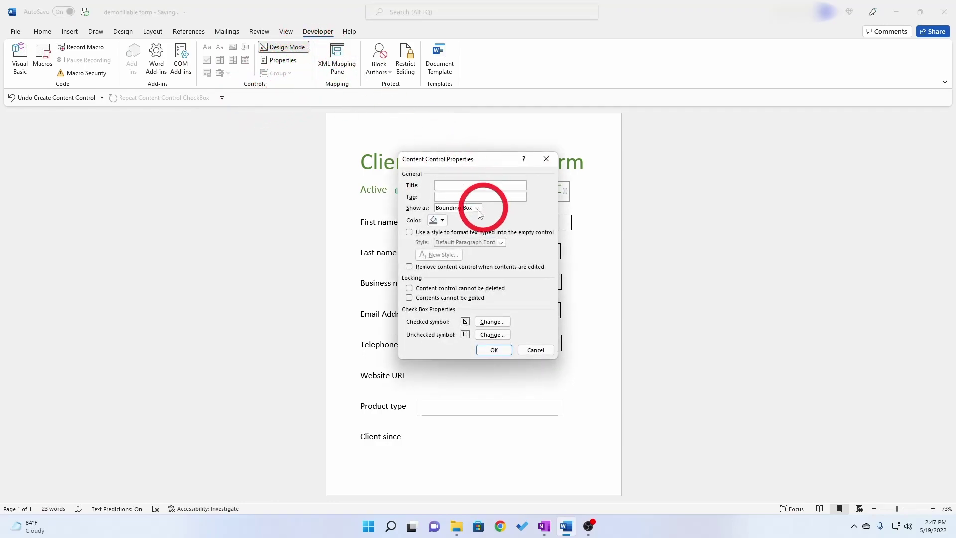
left_click(443, 221)
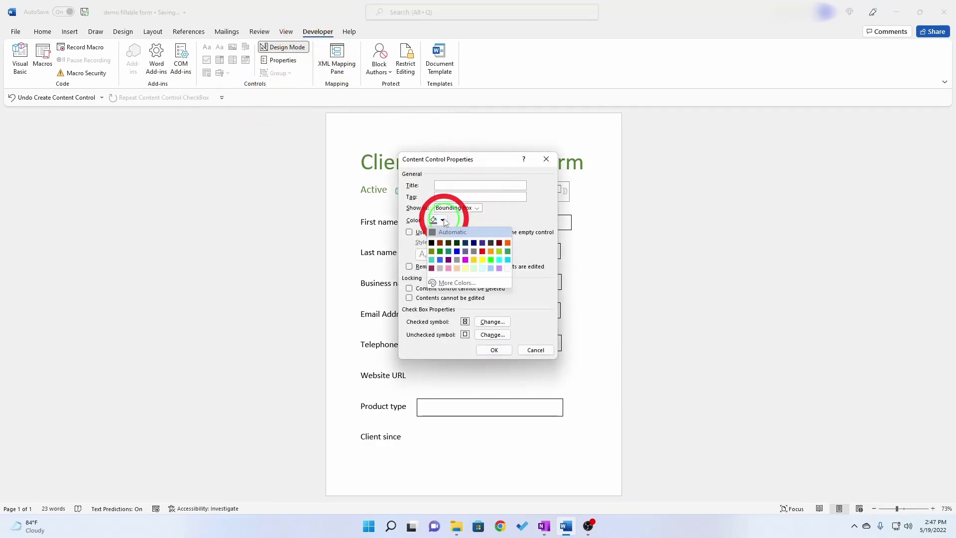
left_click(482, 251)
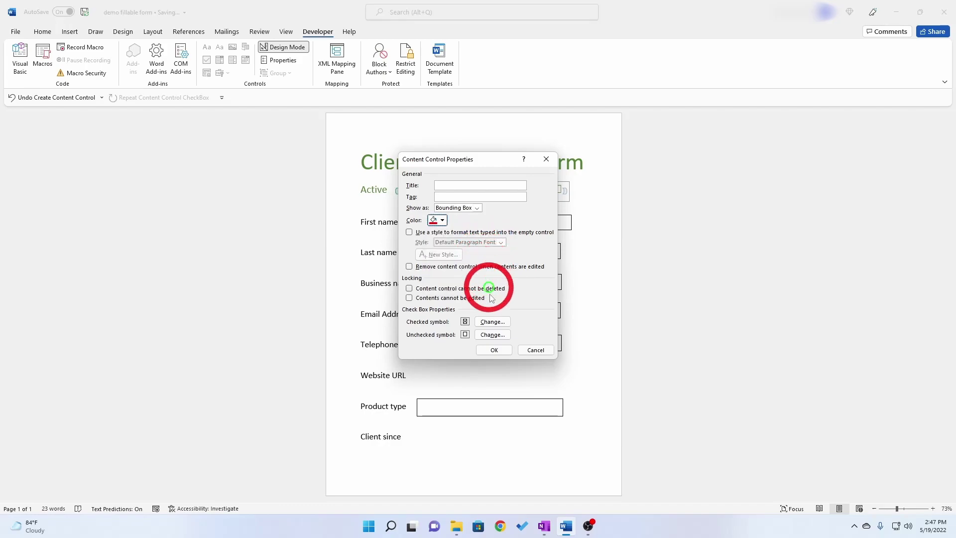
left_click(494, 350)
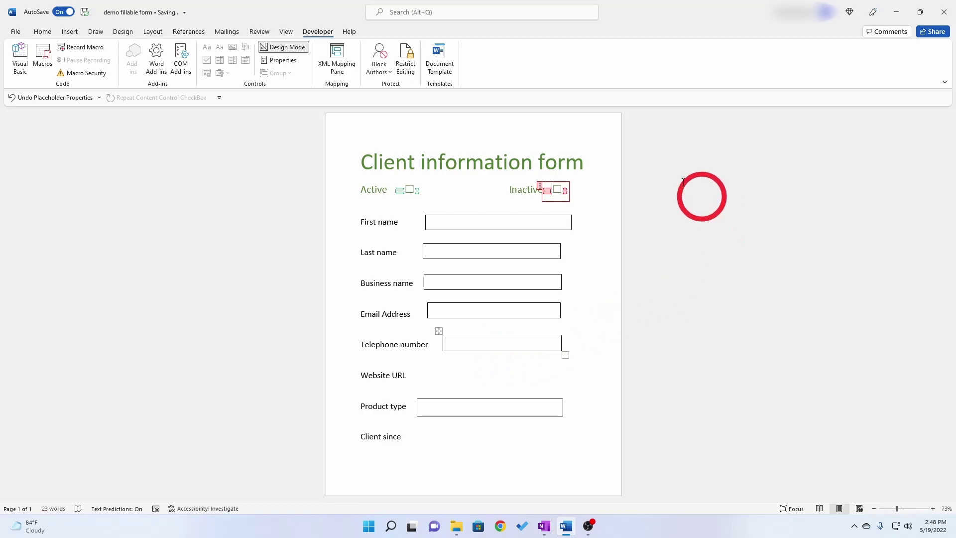
Insert a plain text content control in the First name box and confirm its properties
left_click(431, 221)
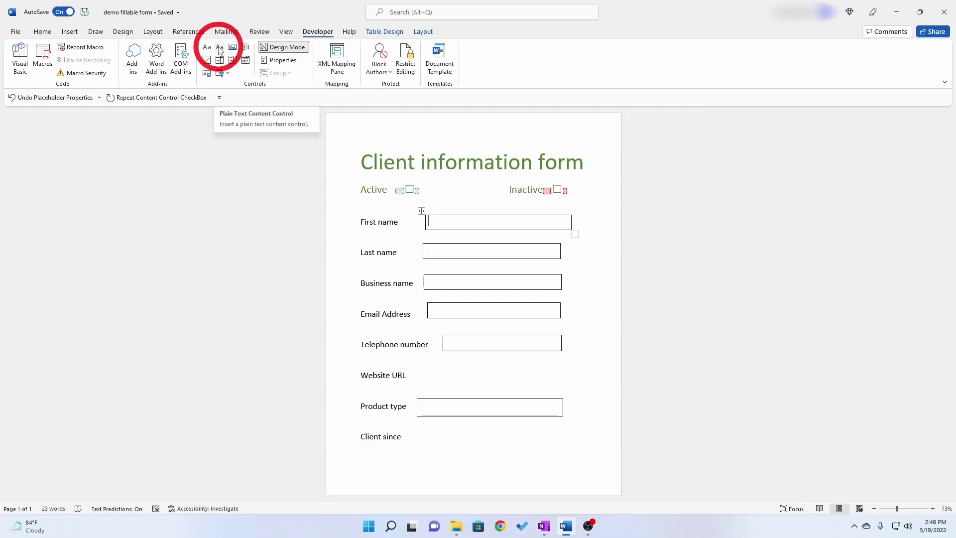
left_click(220, 48)
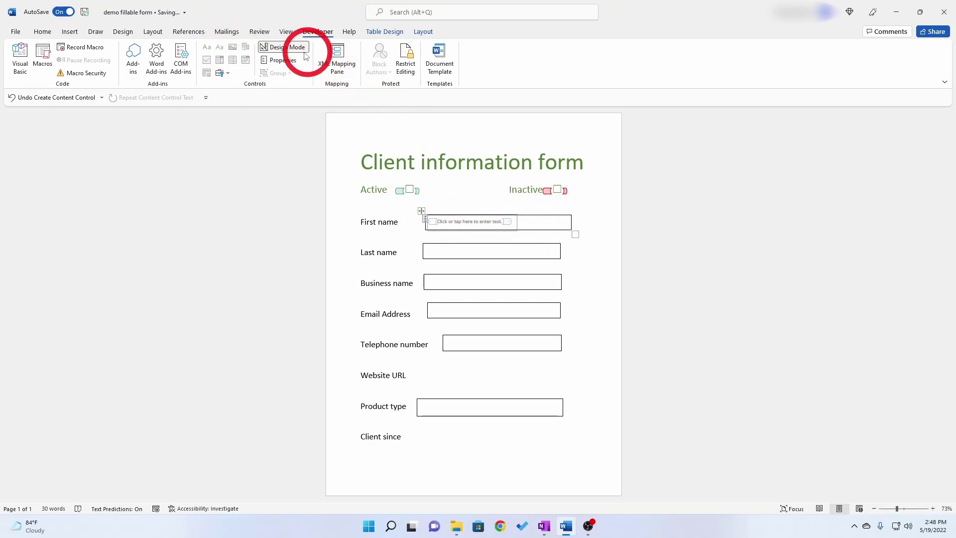
left_click(283, 60)
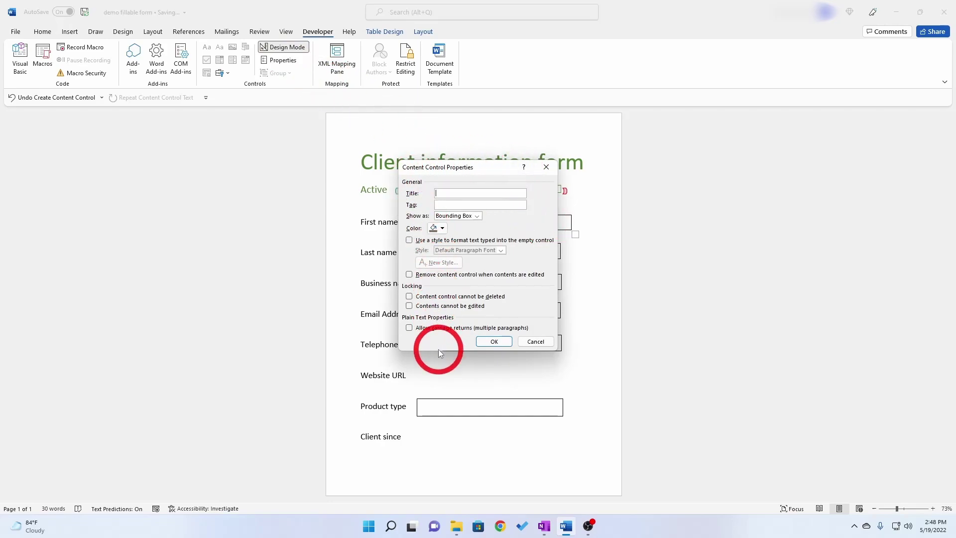
left_click(494, 342)
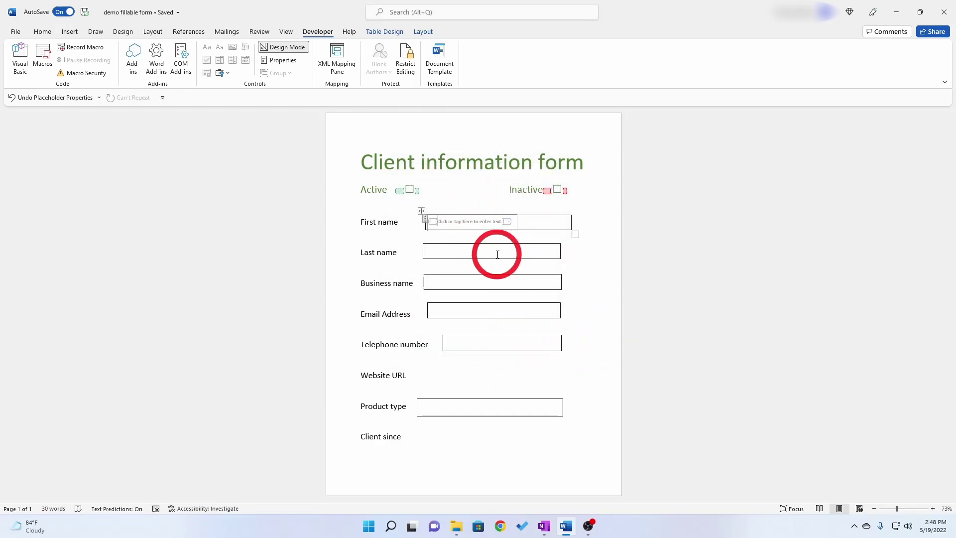
Add a plain text control to the Last name box, then move into the Product type box
left_click(439, 252)
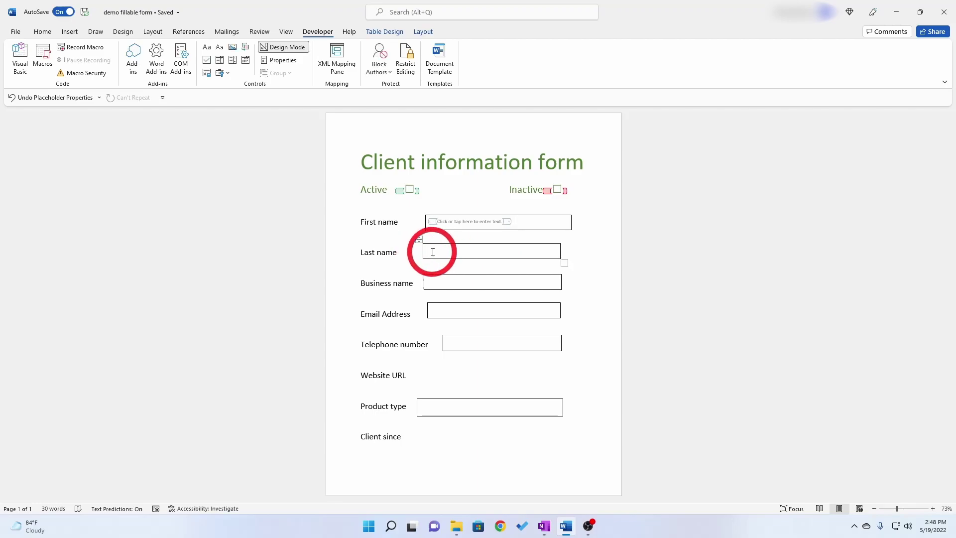
left_click(219, 47)
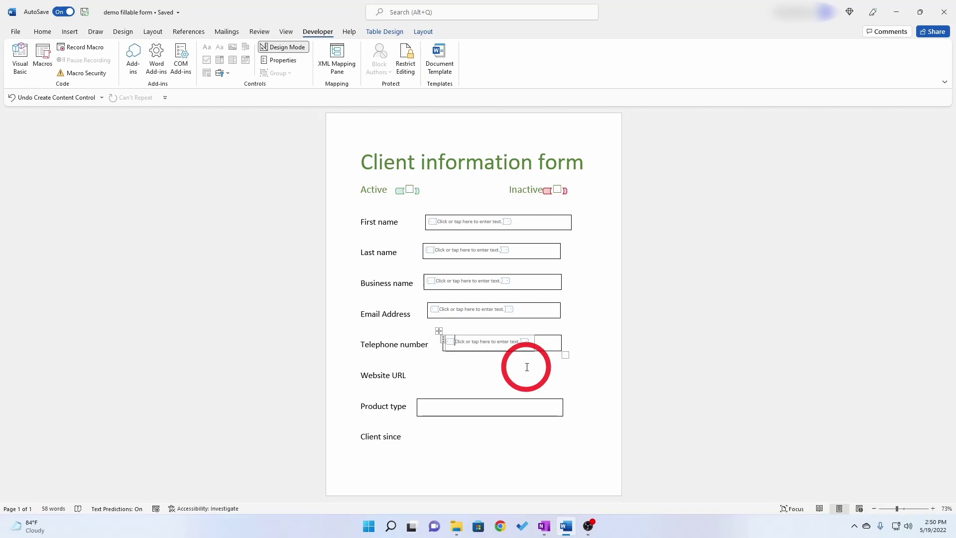
left_click(425, 409)
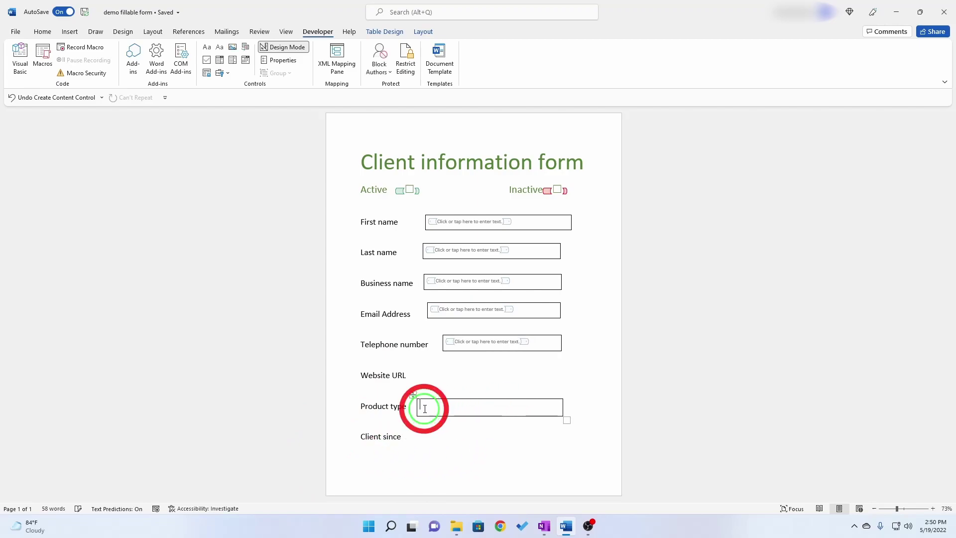
Insert a drop-down list in Product type with choices Video, Audio and Test Product
left_click(233, 60)
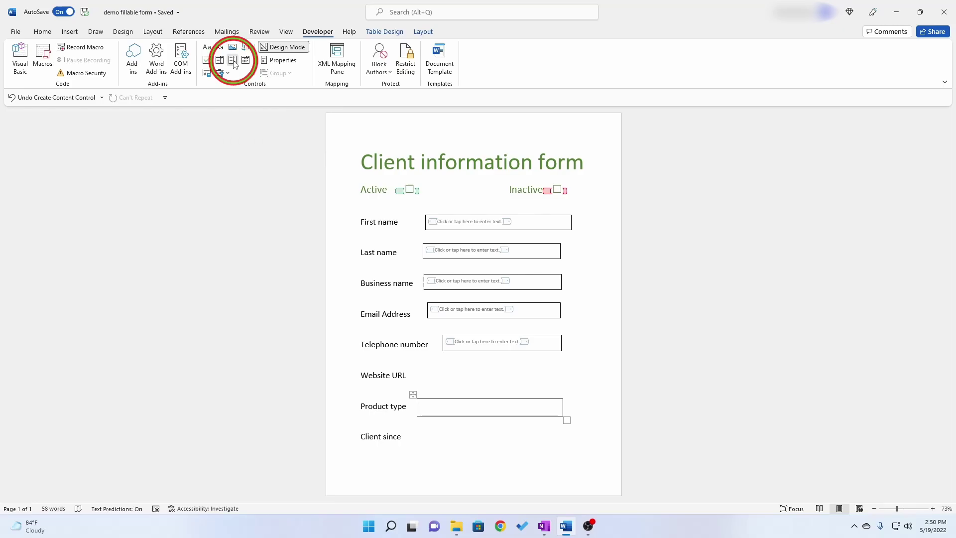
left_click(284, 60)
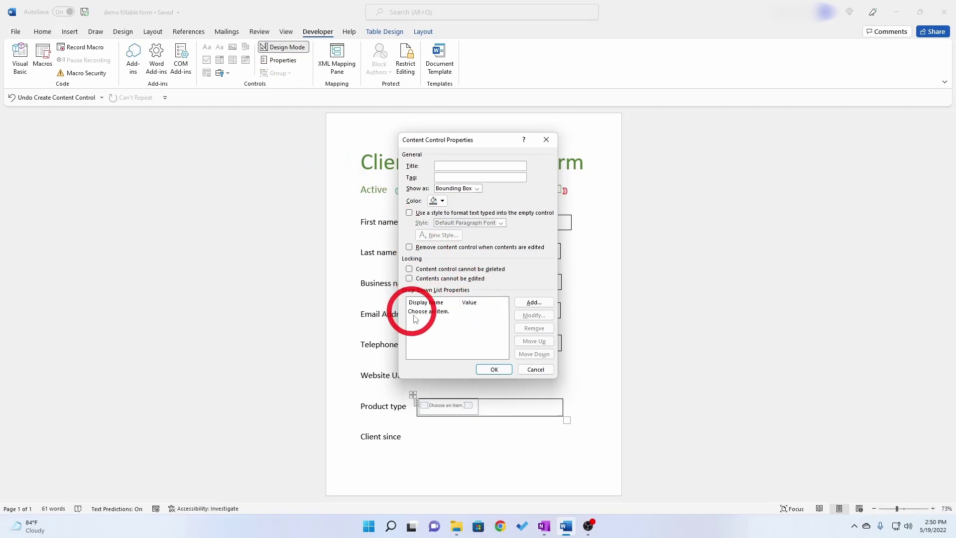
left_click(532, 304)
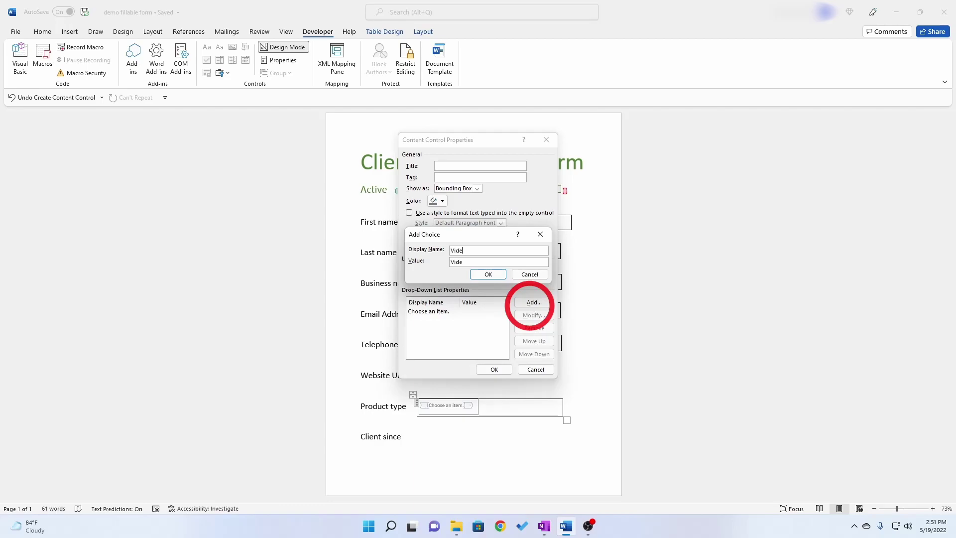
key("Return")
left_click(533, 302)
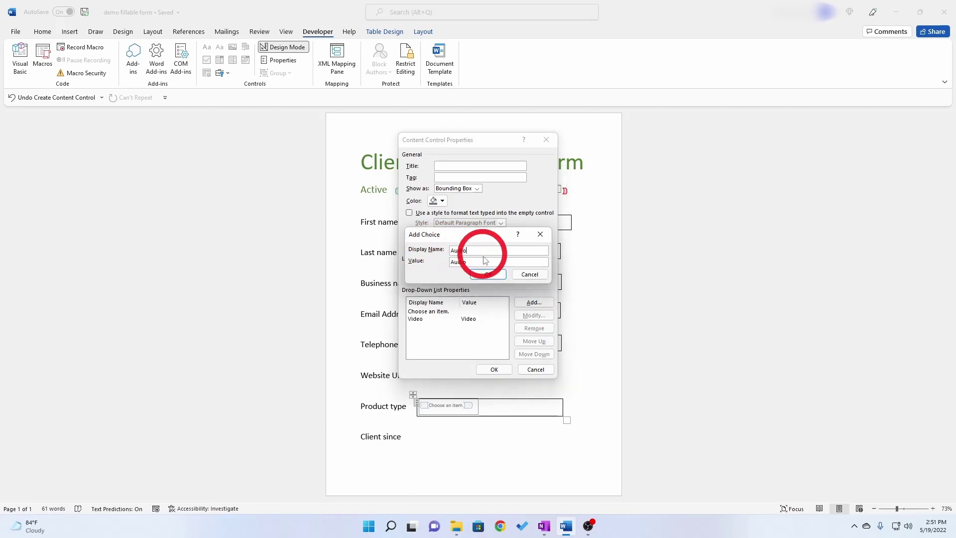
type("Audio")
left_click(493, 274)
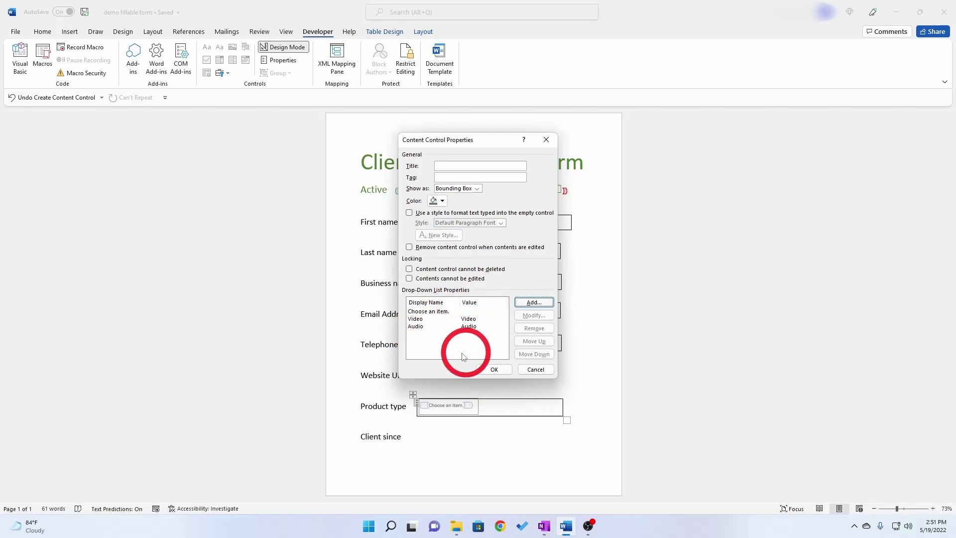
left_click(535, 303)
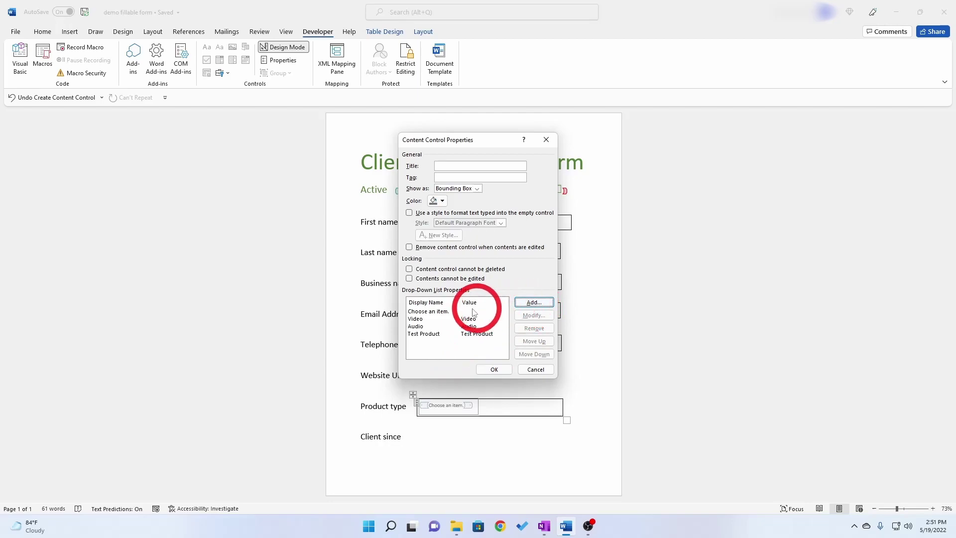
left_click(494, 369)
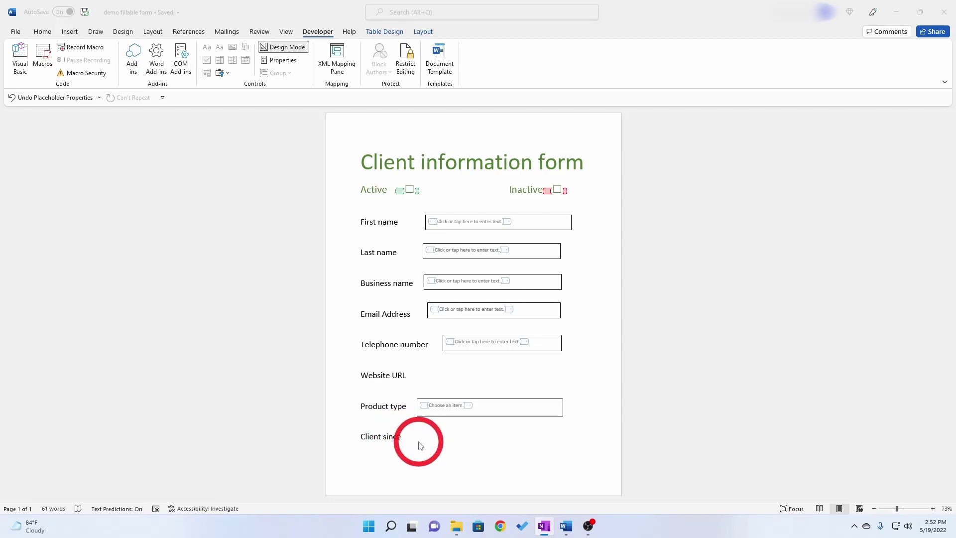
Insert a date picker content control next to the Client since label
left_click(422, 440)
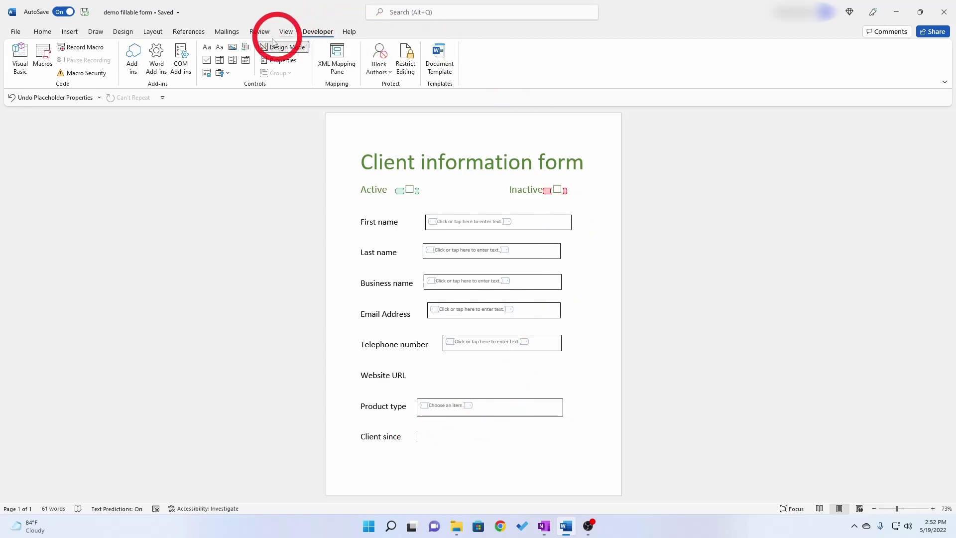
left_click(246, 61)
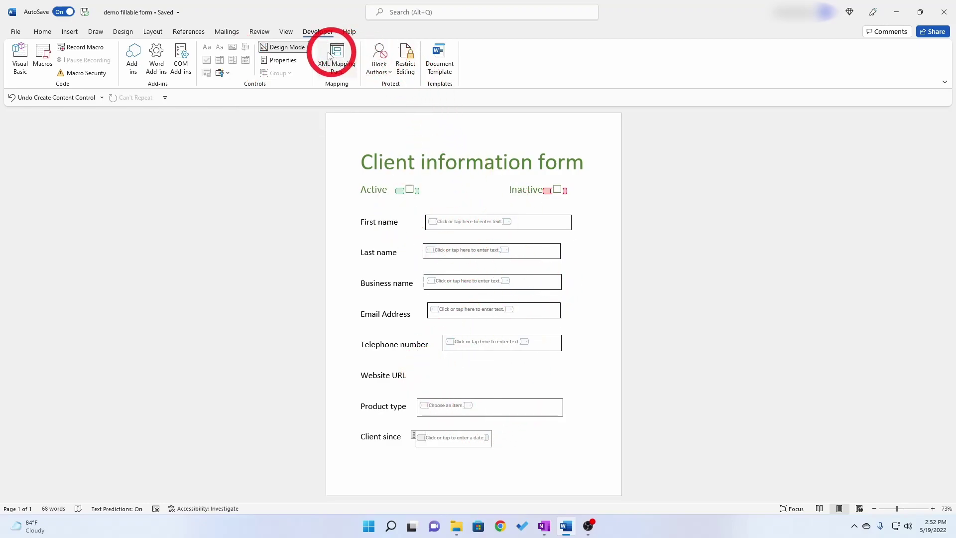
Exit Design Mode and enter 'Quick Tech' as the business name
left_click(285, 48)
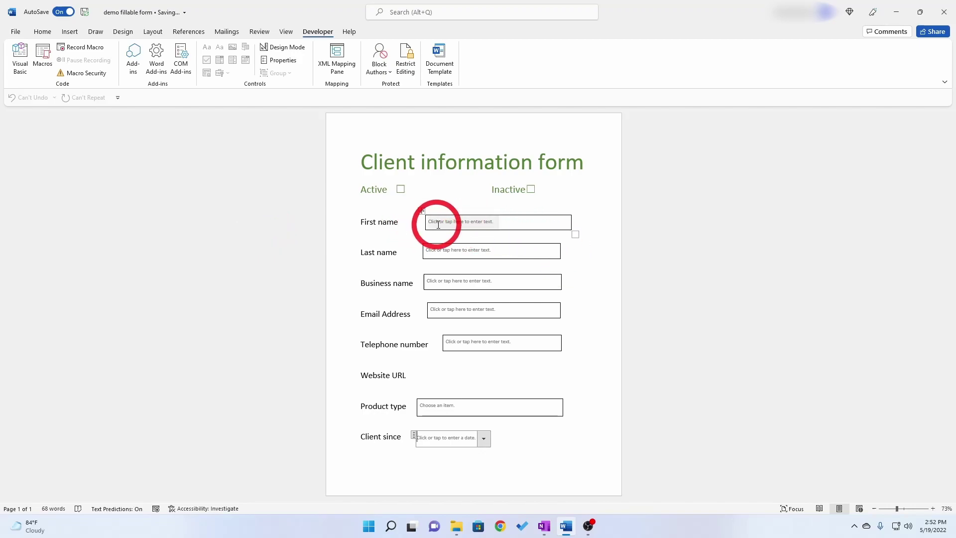
left_click(458, 221)
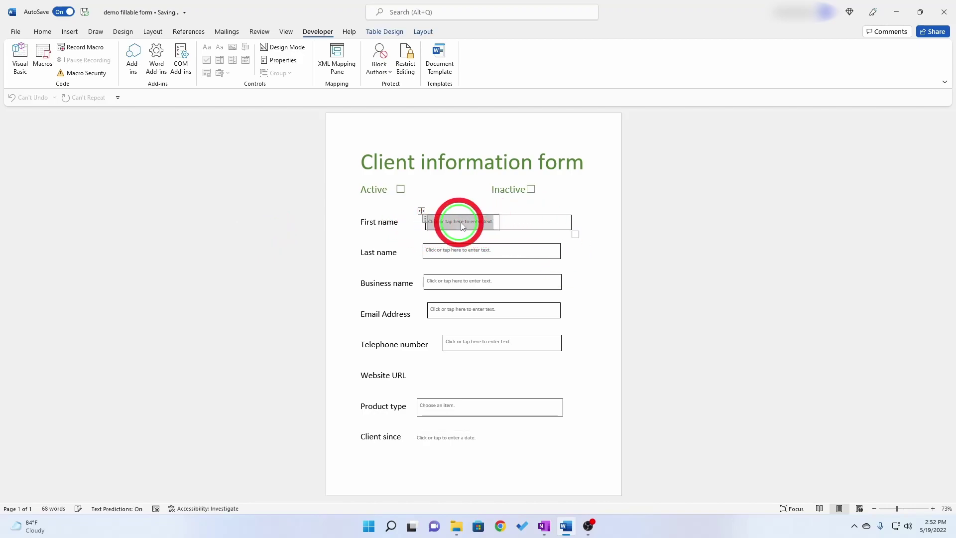
left_click(472, 282)
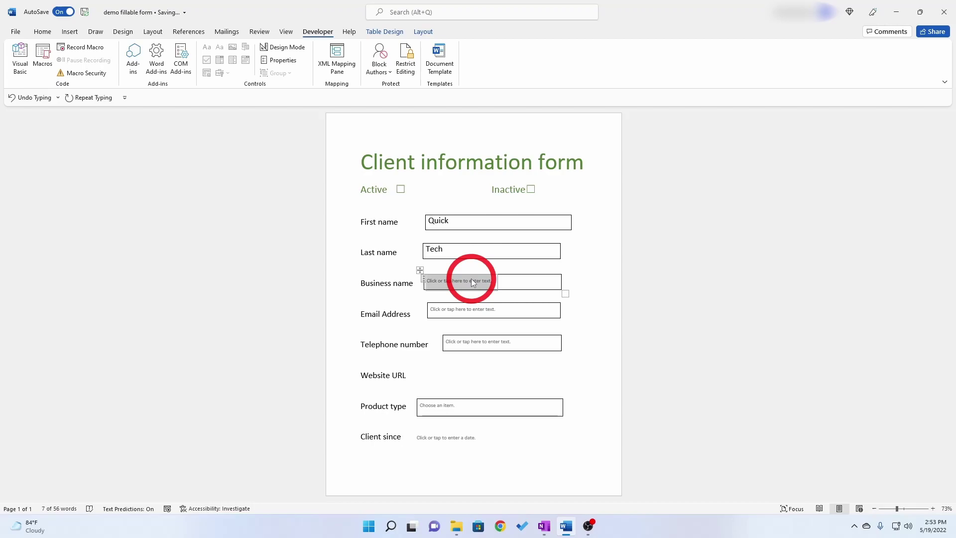
type("Quick Tech")
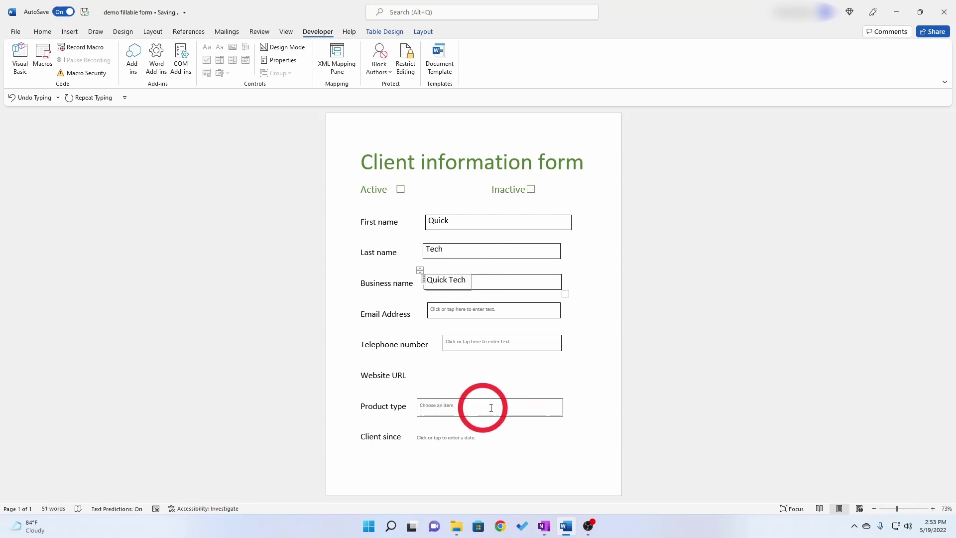
Choose Test Product in the Product type drop-down list
left_click(467, 411)
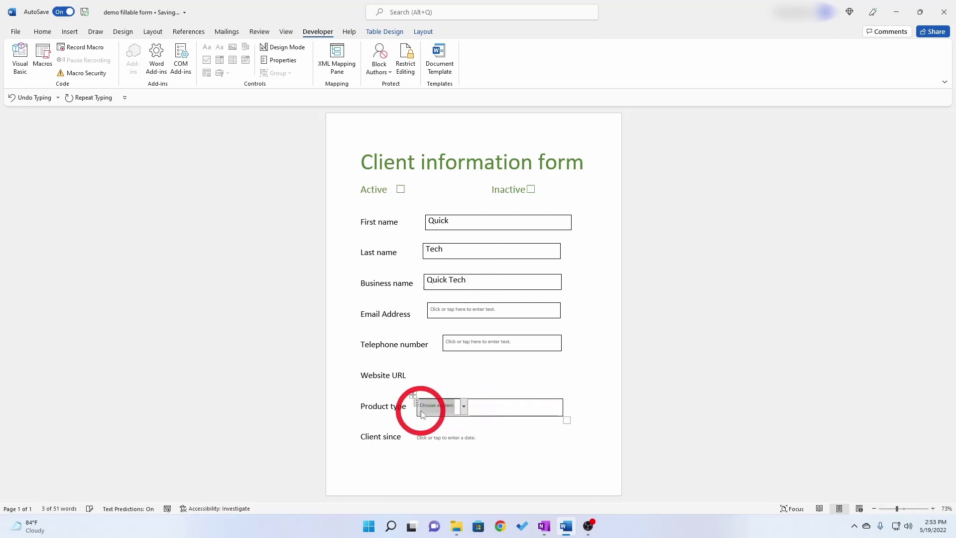
left_click(464, 407)
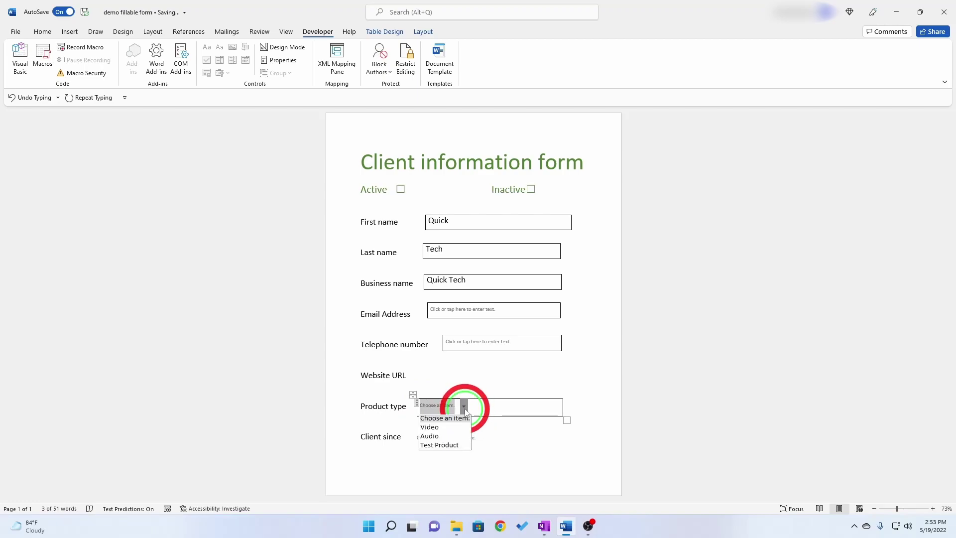
left_click(440, 447)
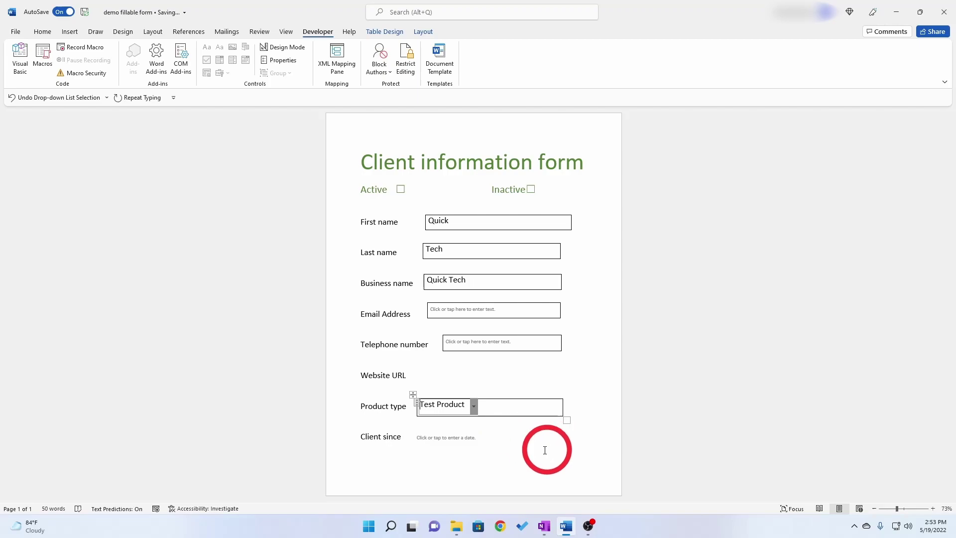
Set the Client since date to May 1, 2022 with the date picker
left_click(449, 441)
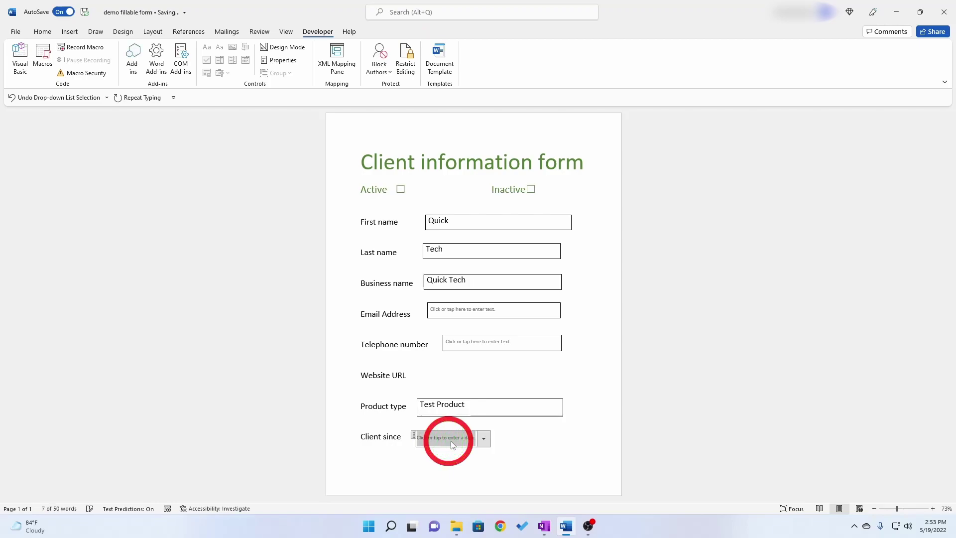
left_click(484, 439)
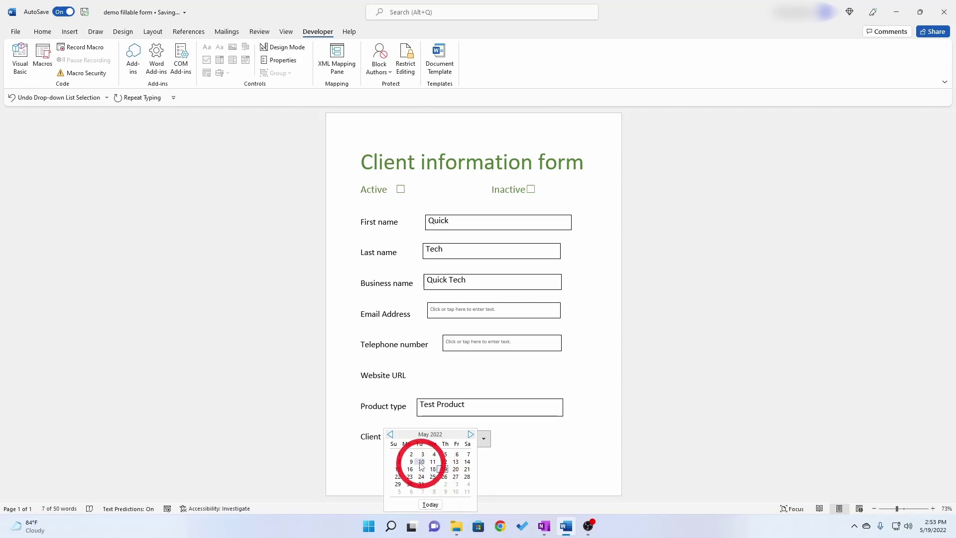
left_click(400, 454)
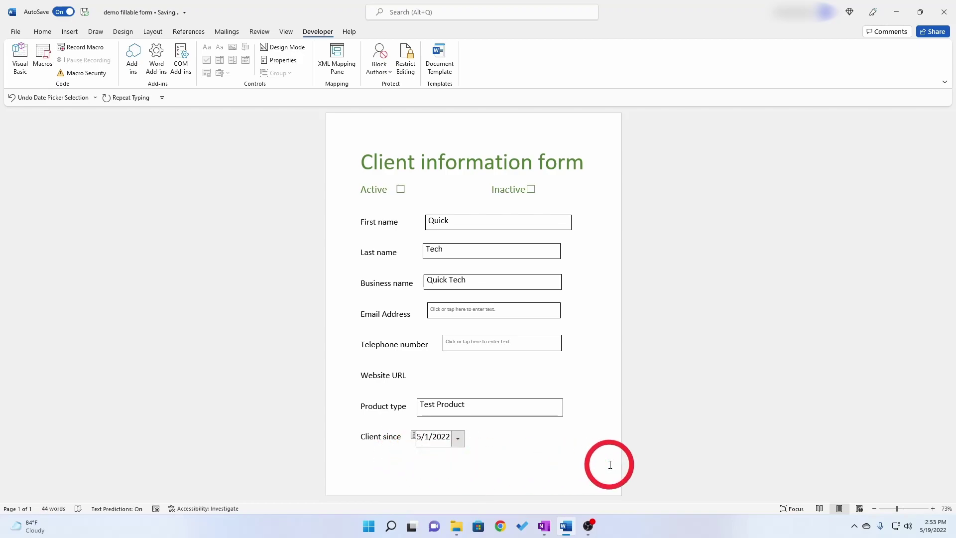